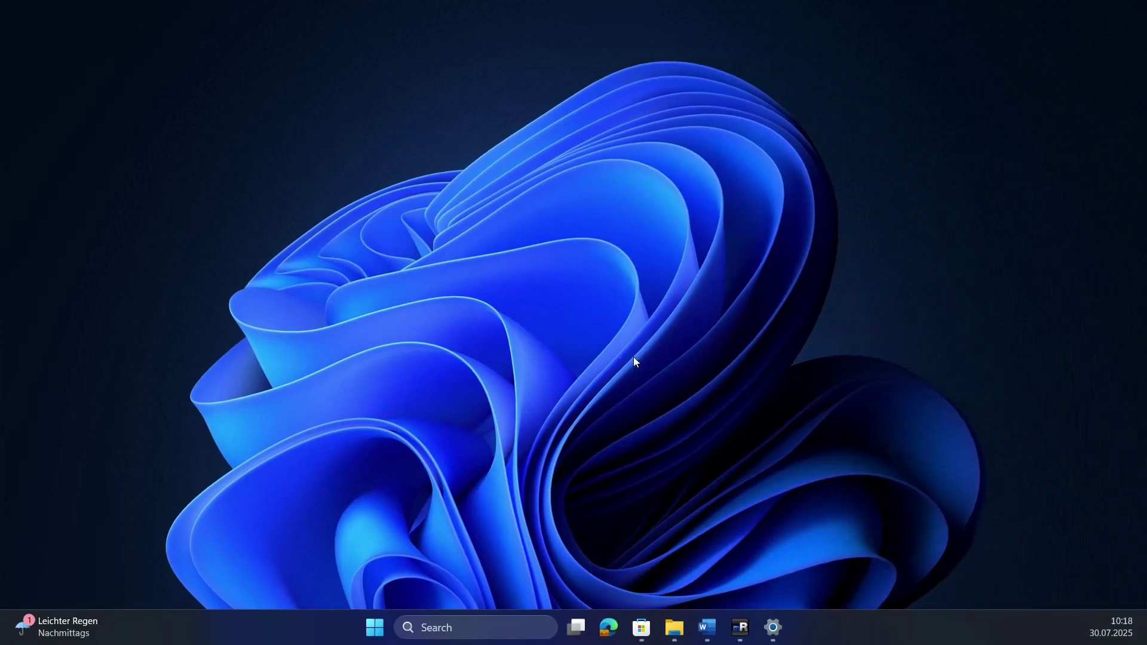
Open the Windows search panel from the taskbar Search box
click(443, 637)
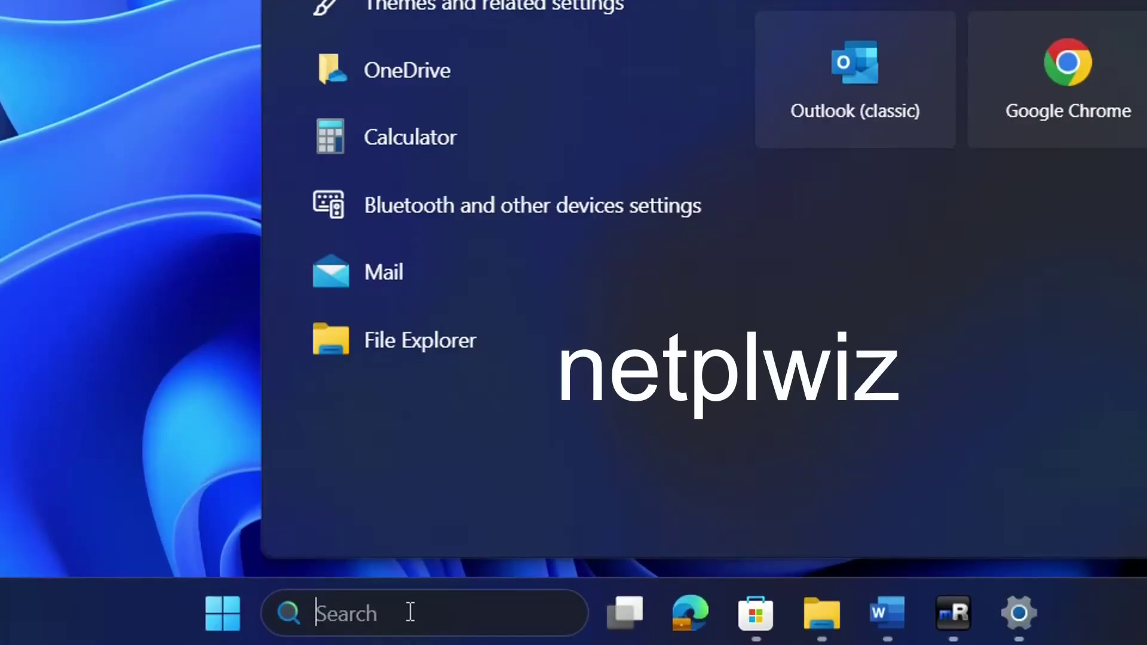
Search for netplwiz and launch the User Accounts tool
text(netplwiz)
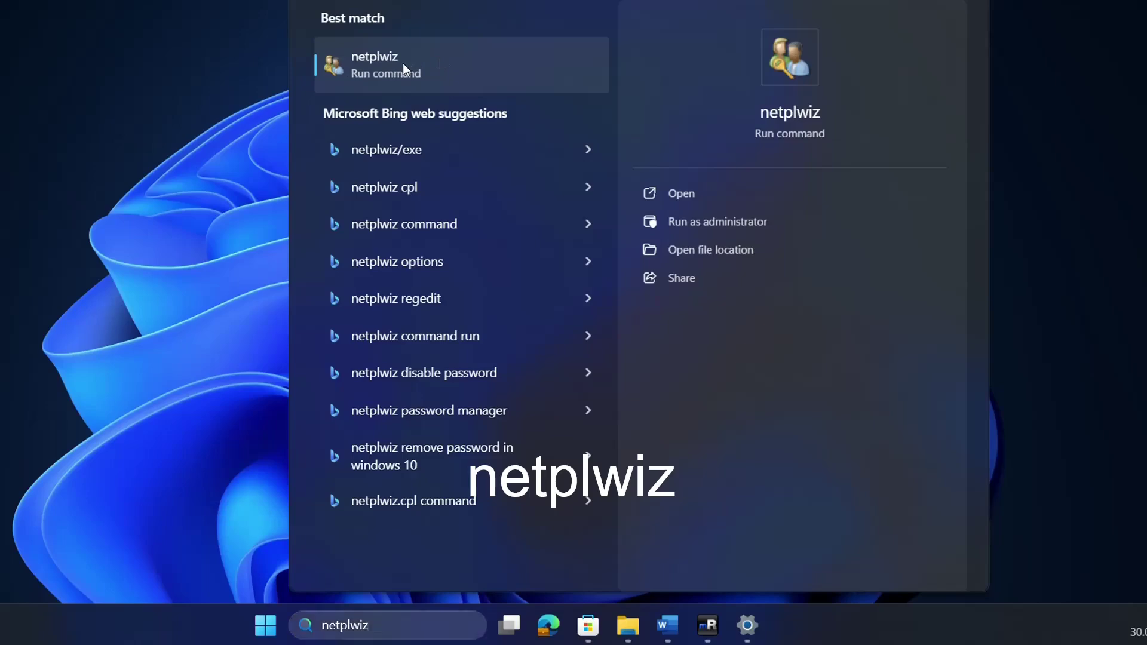
click(403, 63)
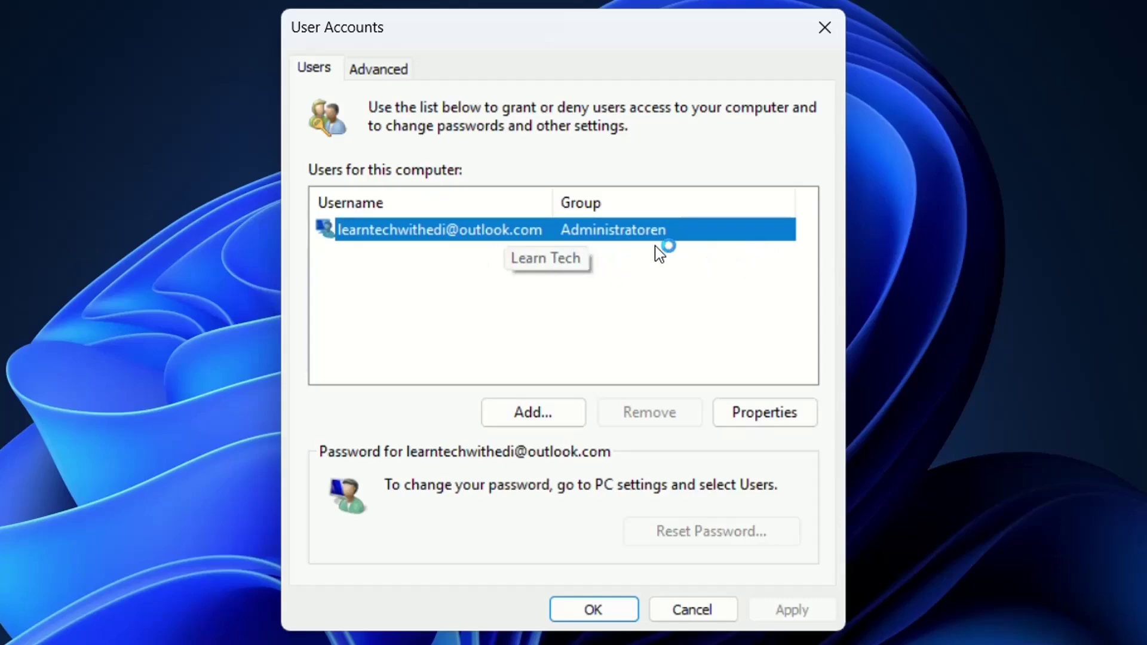
Clear the account selection and start the Add user wizard
click(547, 346)
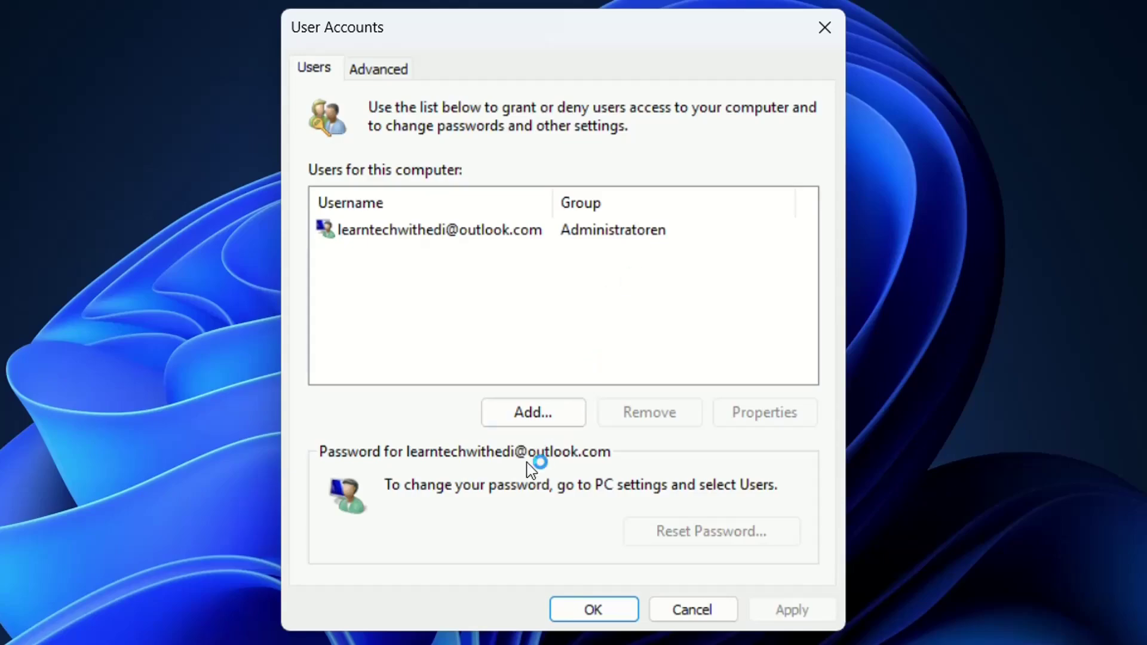
click(518, 418)
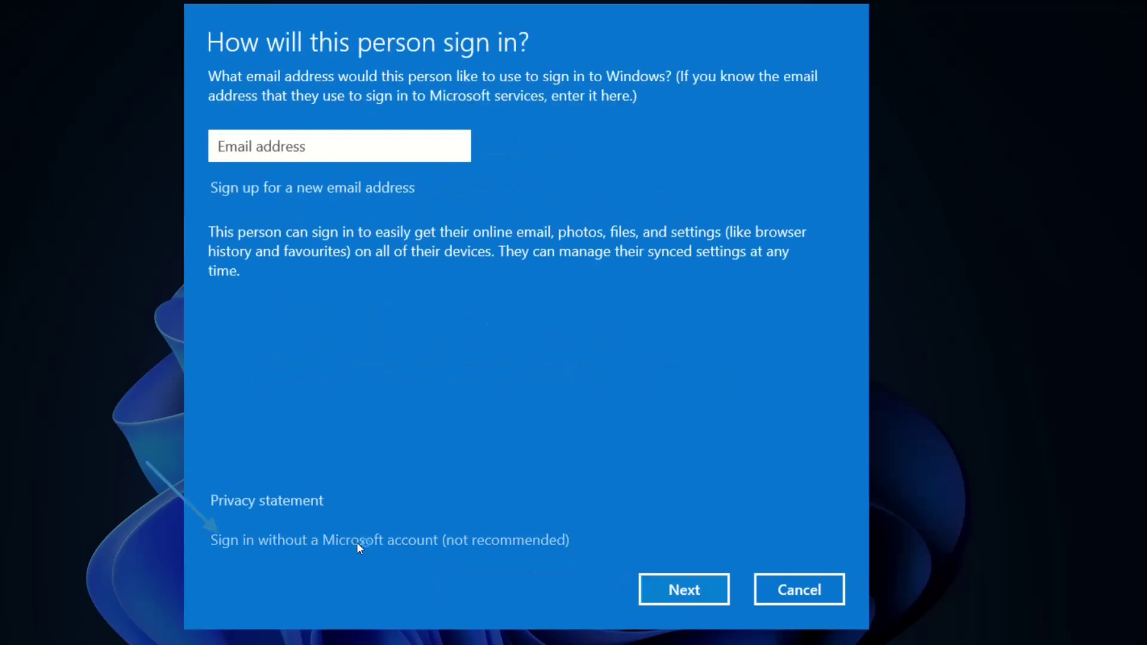
Choose a local account without Microsoft sign-in, with username admin2
click(357, 543)
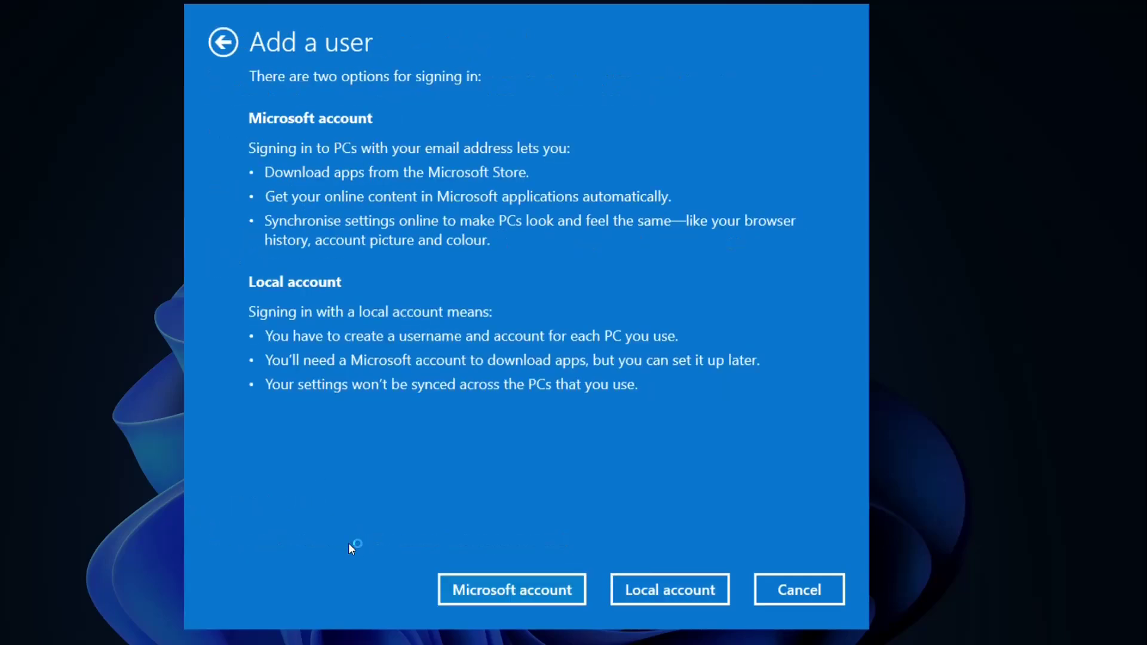
click(679, 588)
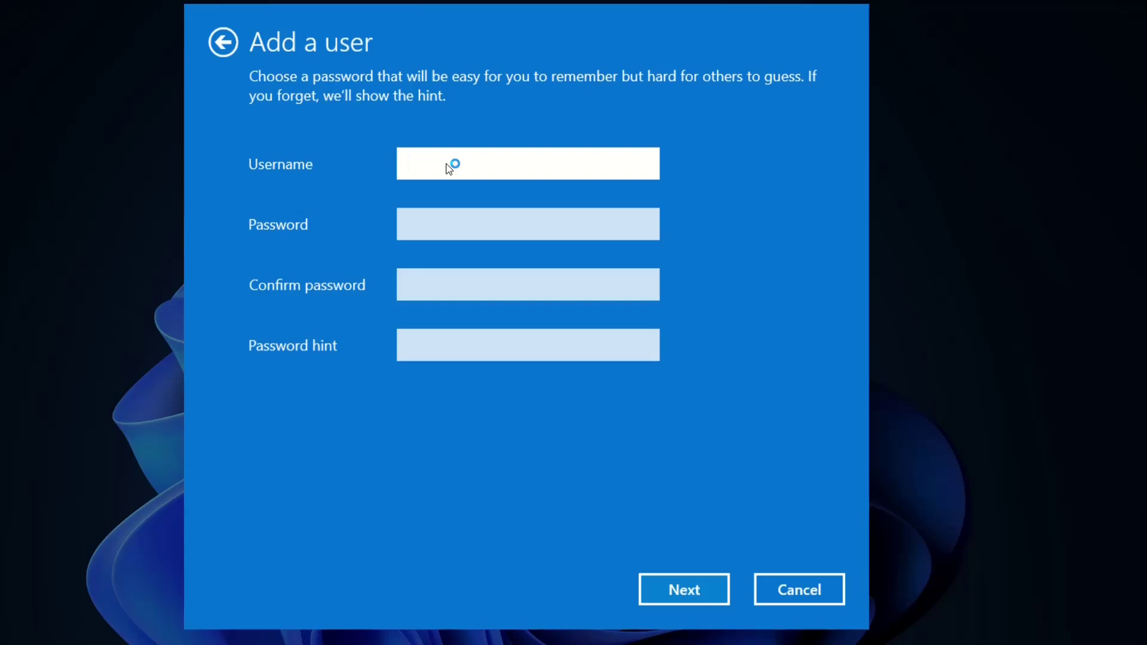
text(admin2)
click(450, 217)
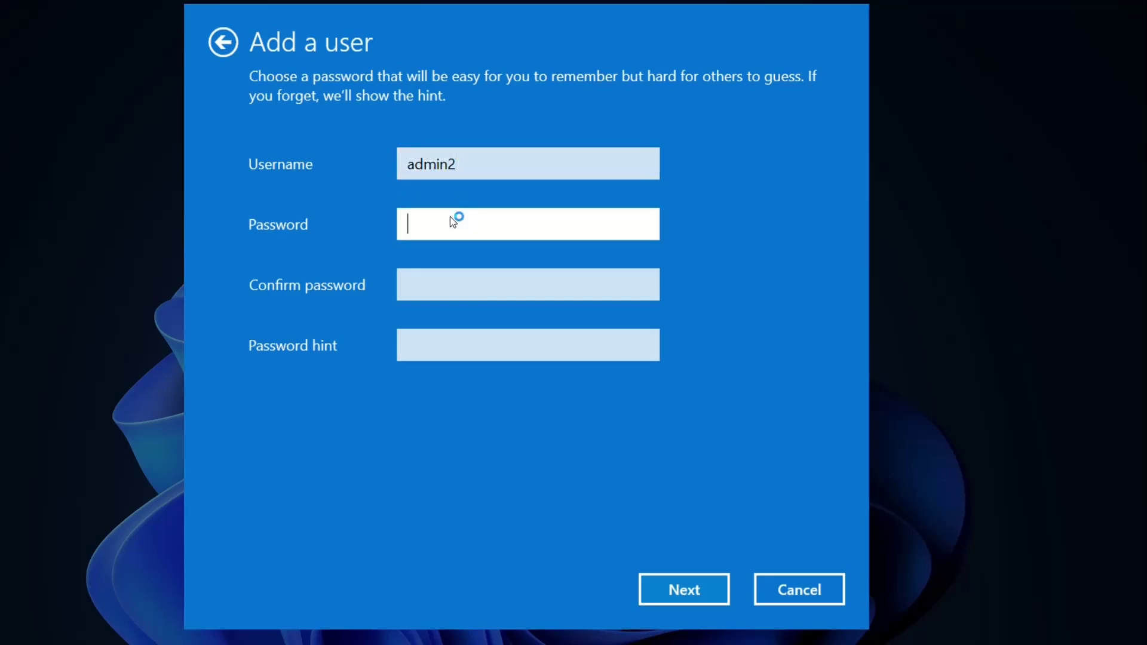
click(528, 288)
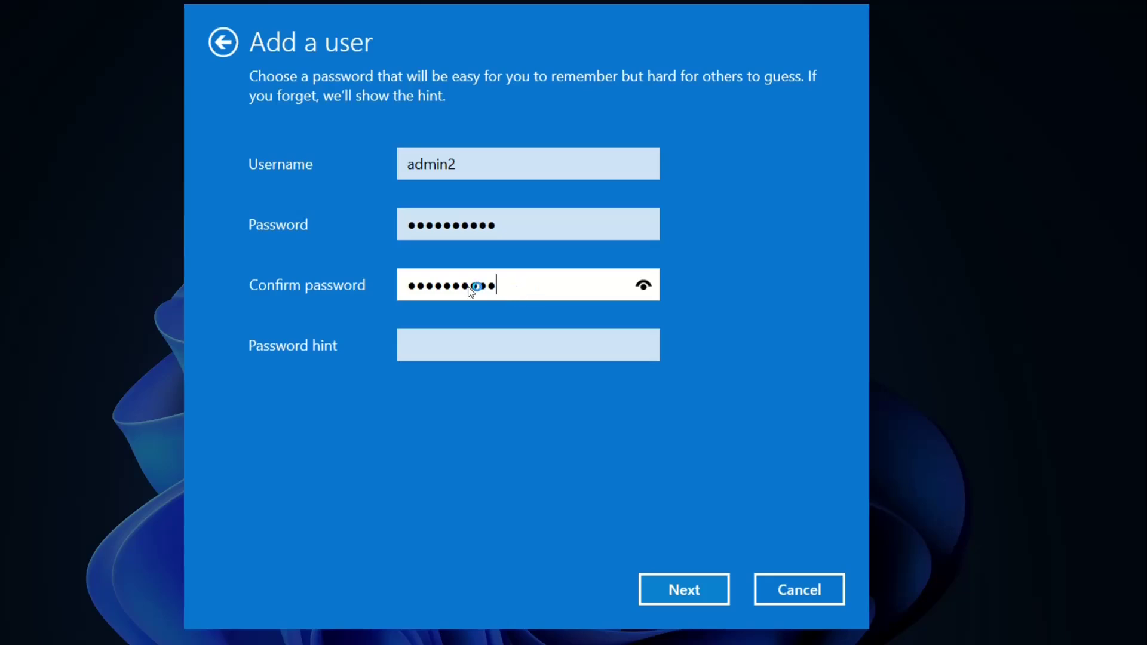
click(444, 357)
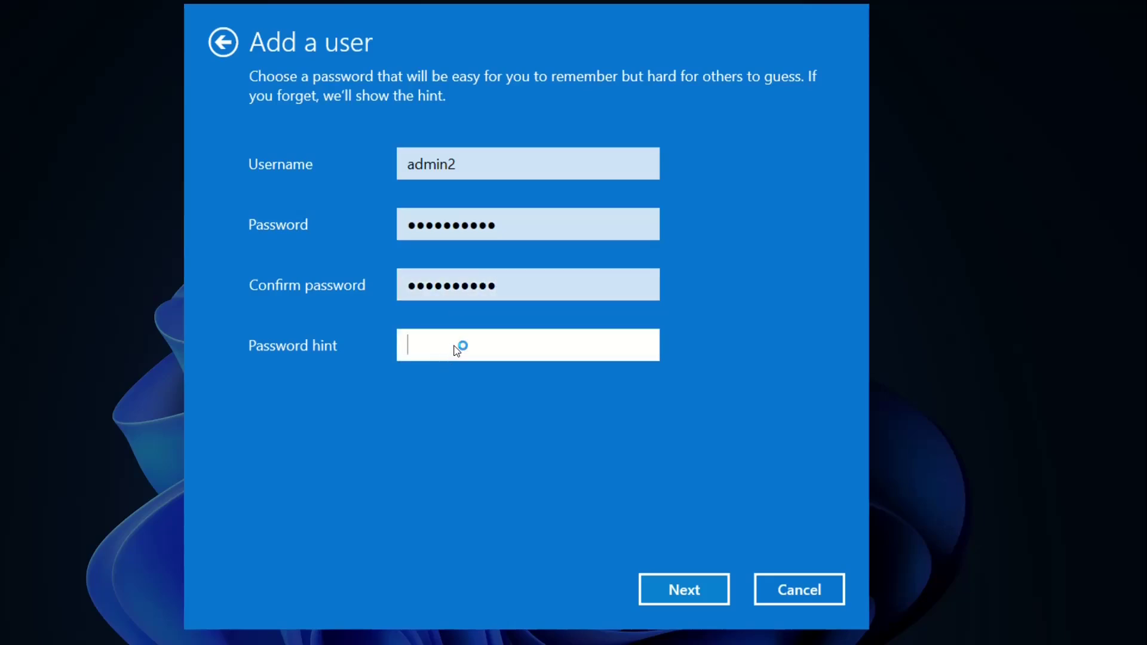
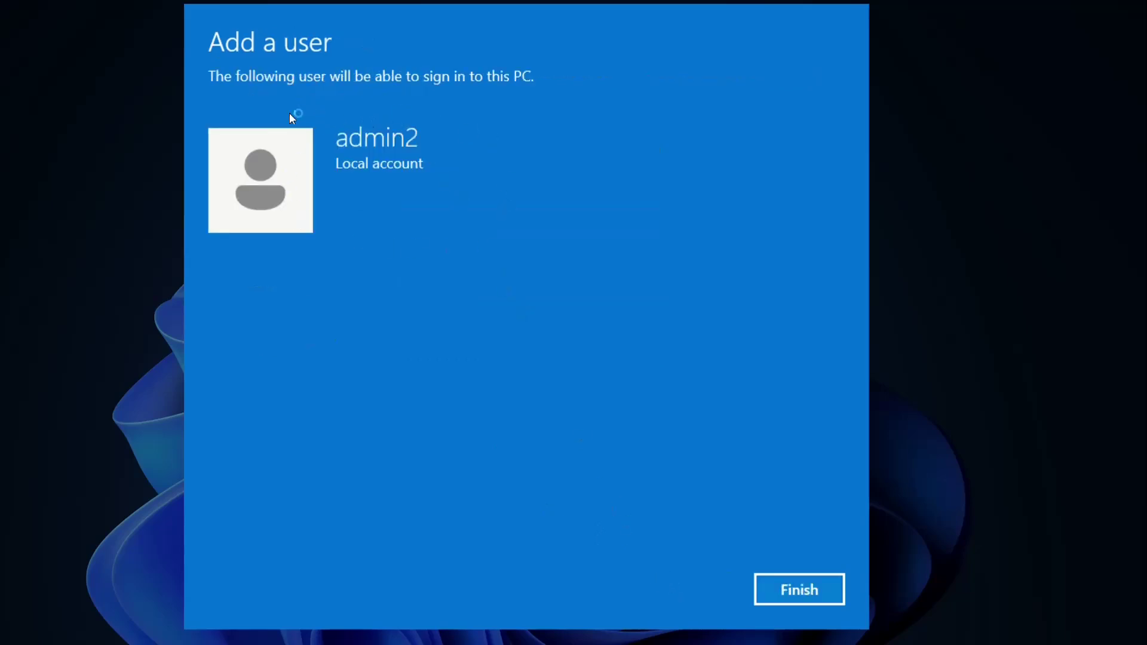
click(808, 593)
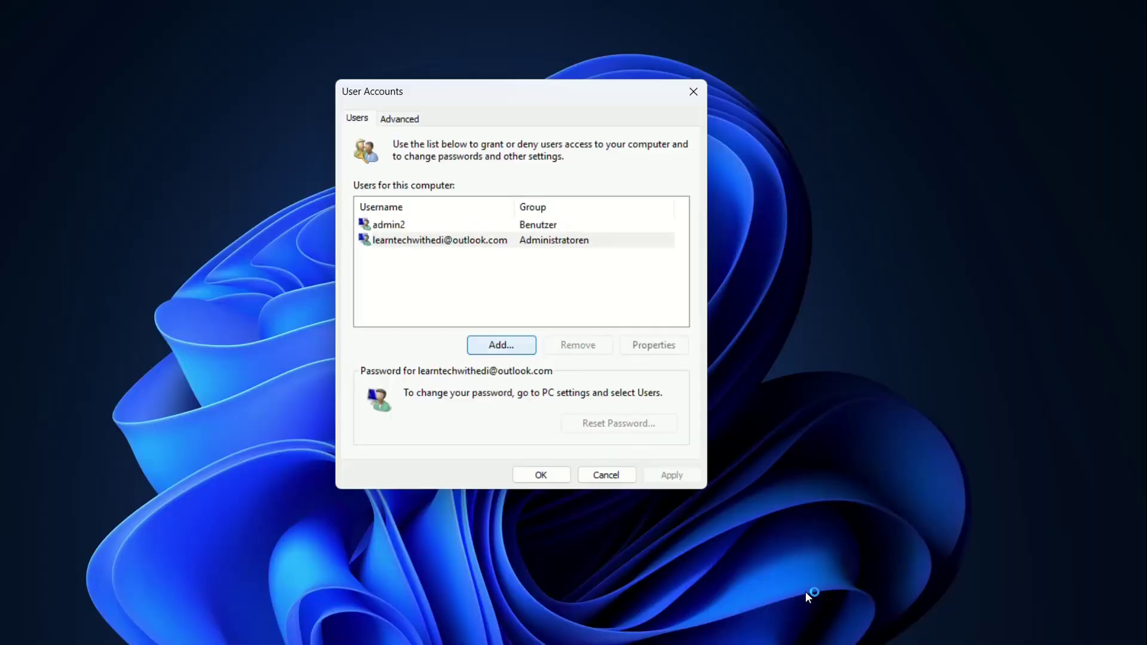
Set admin2's group membership to Administrator and apply the change
click(389, 226)
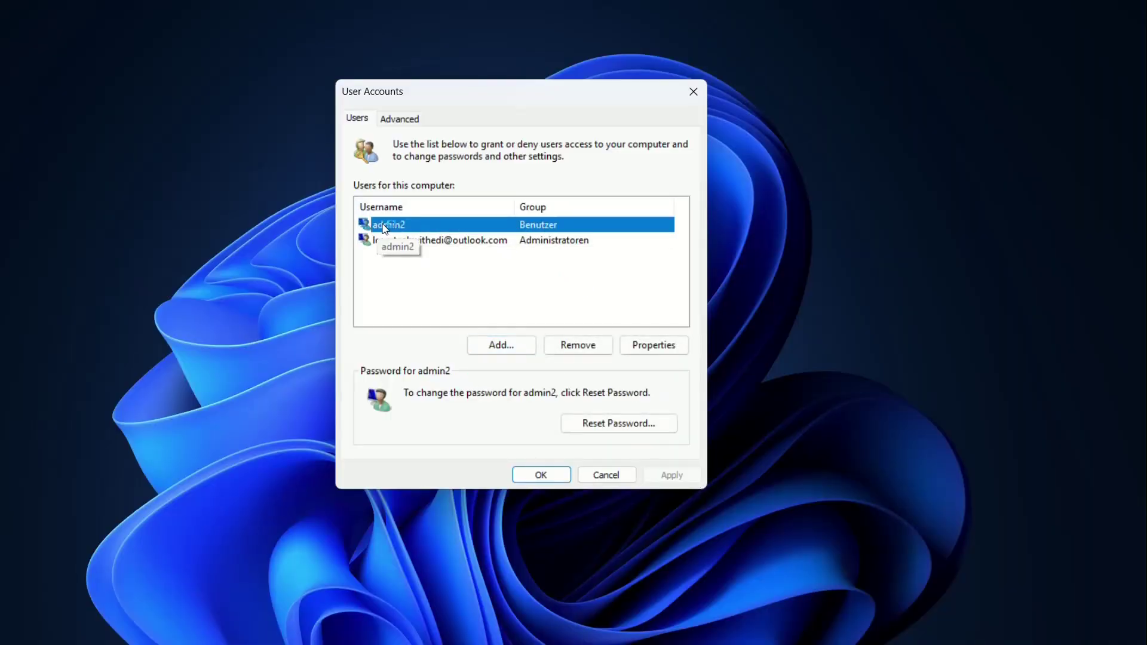
click(533, 239)
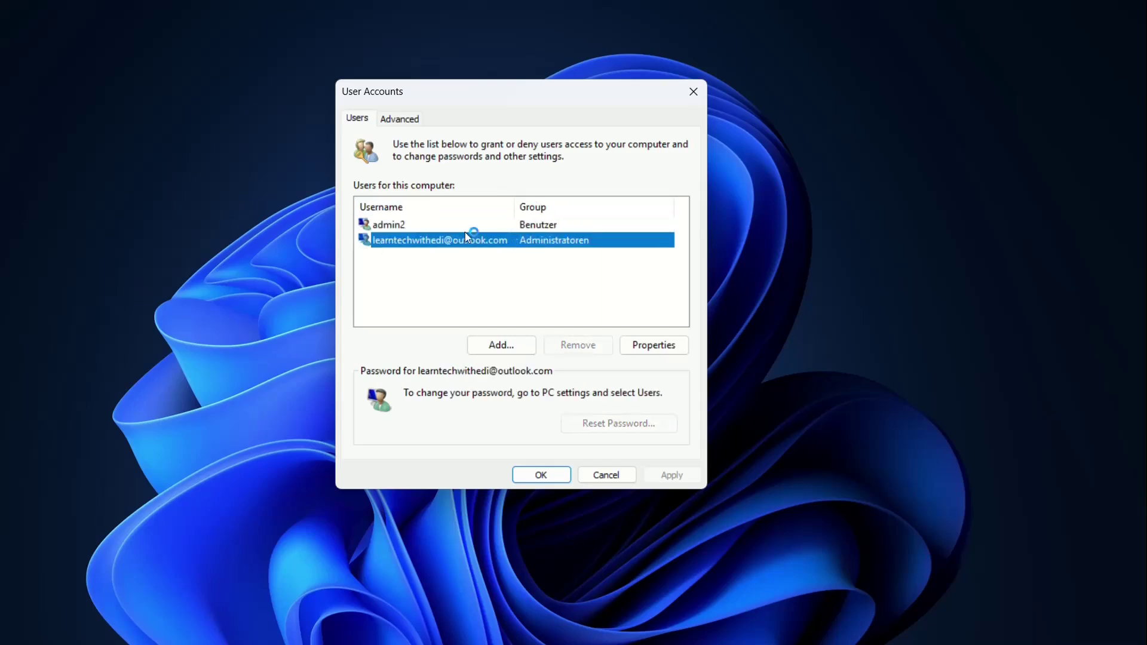
click(409, 227)
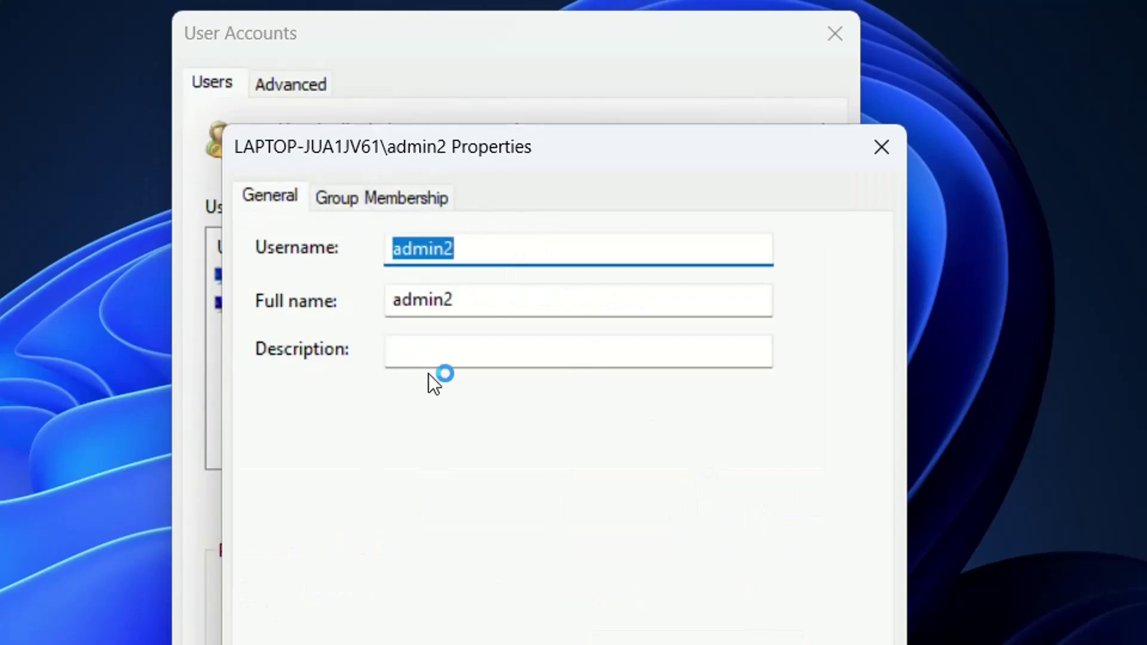
click(360, 200)
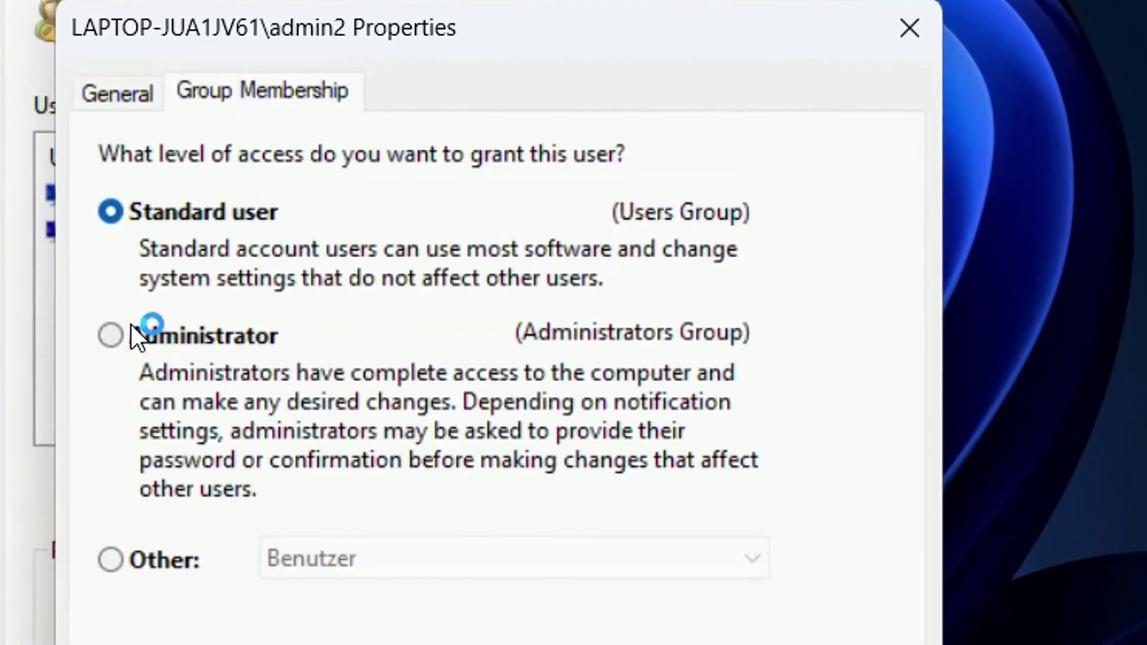
click(117, 339)
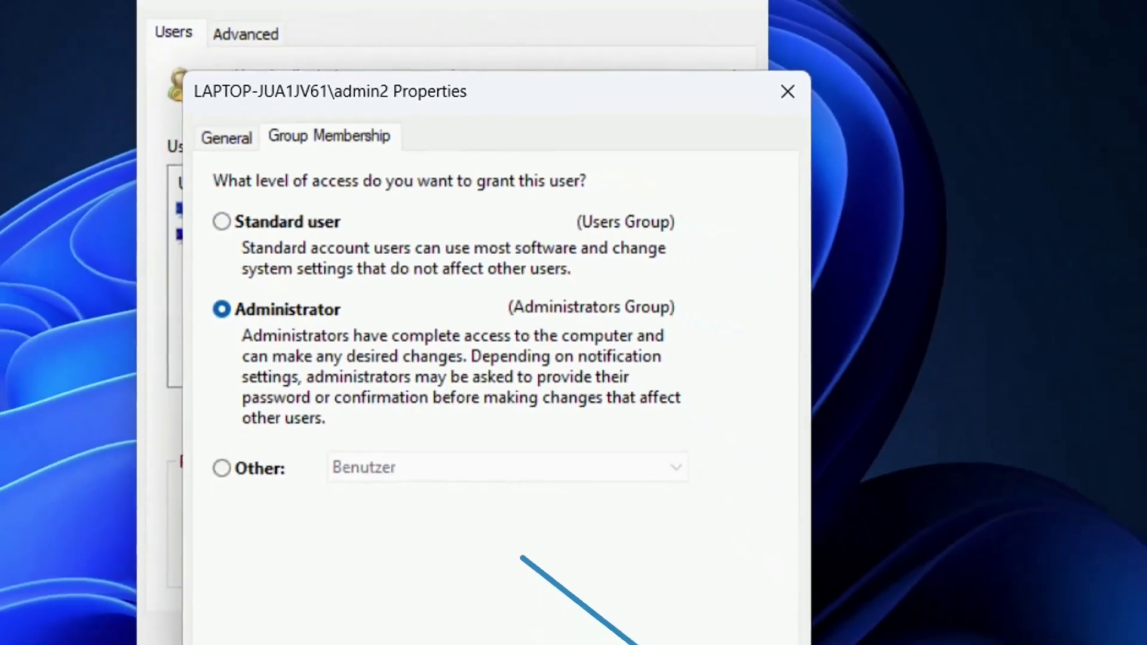
click(692, 620)
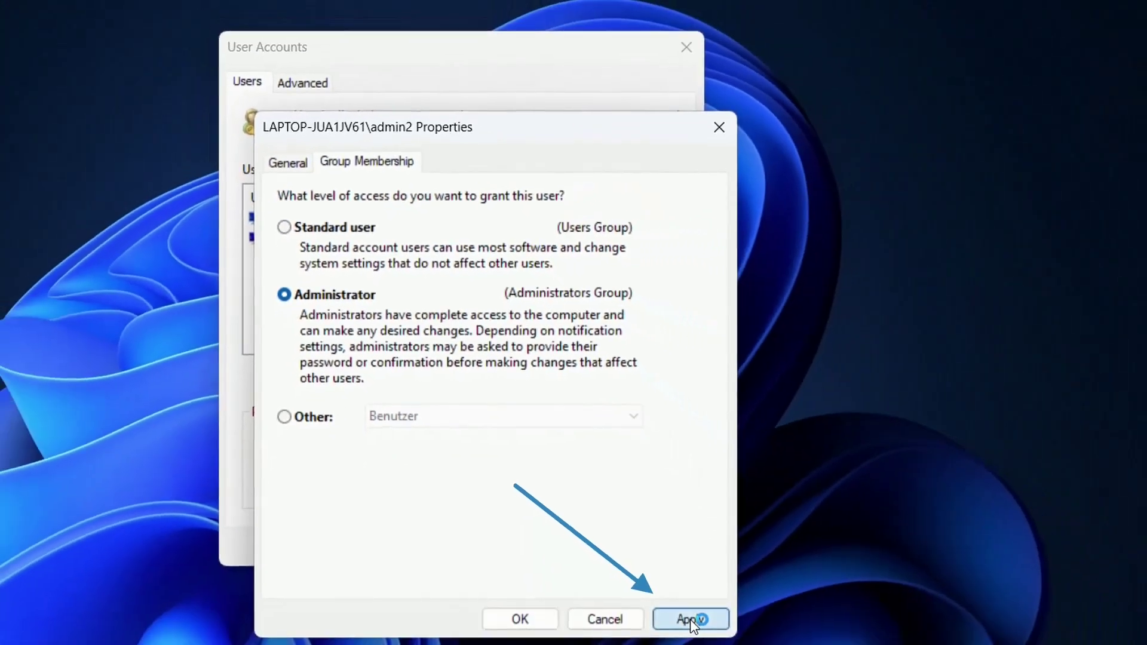
click(521, 619)
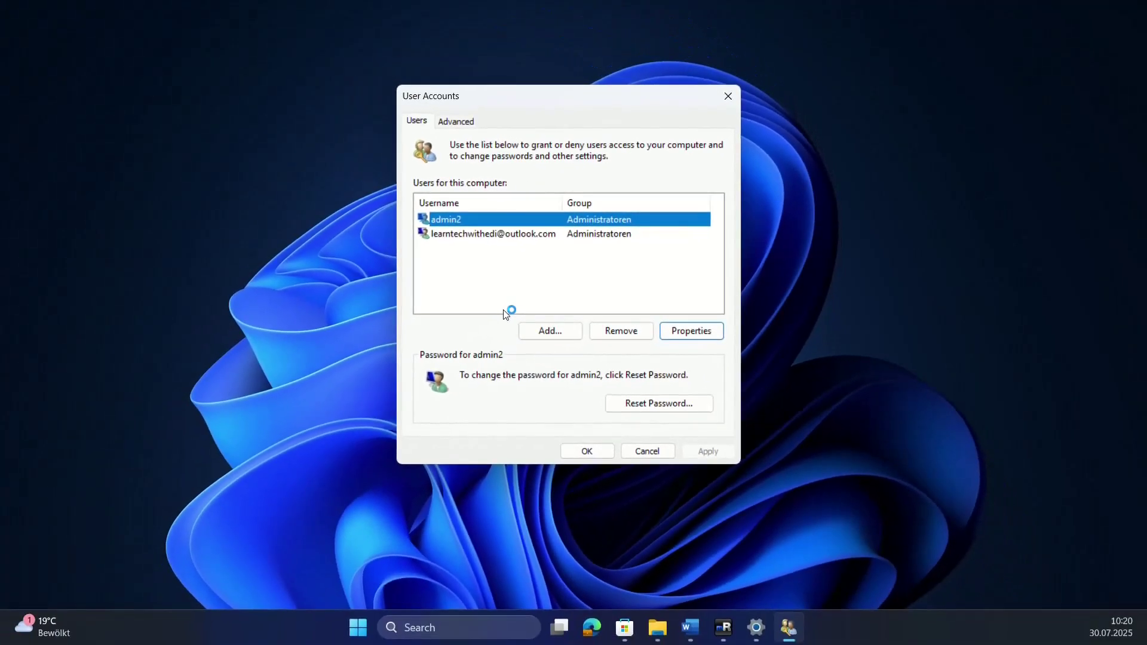
click(359, 628)
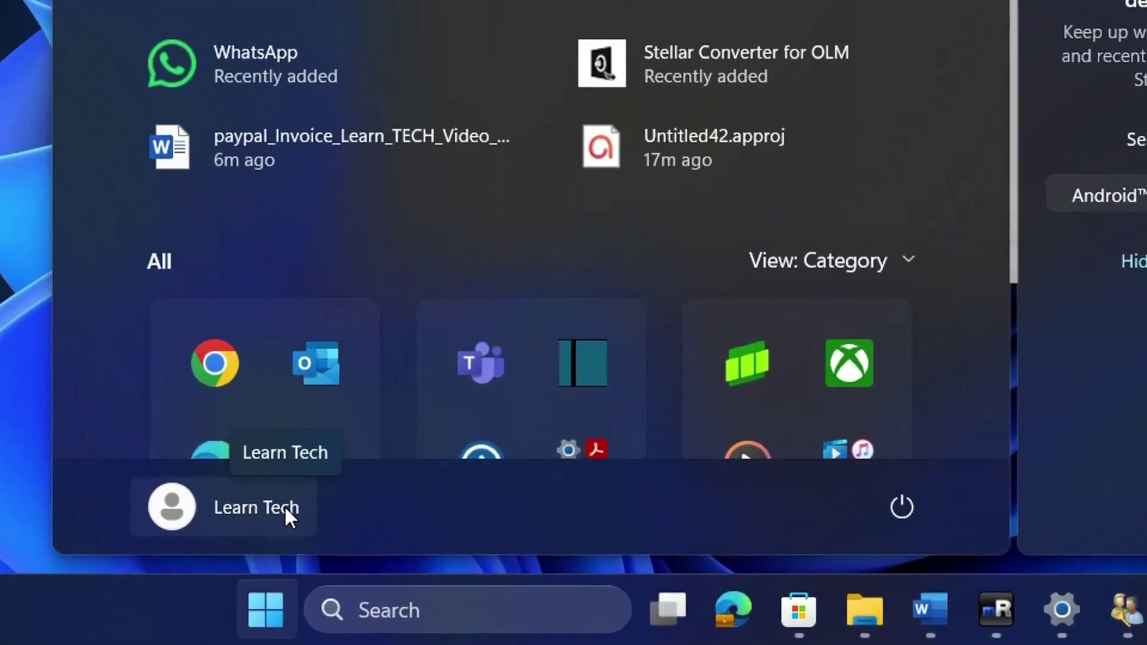
click(284, 505)
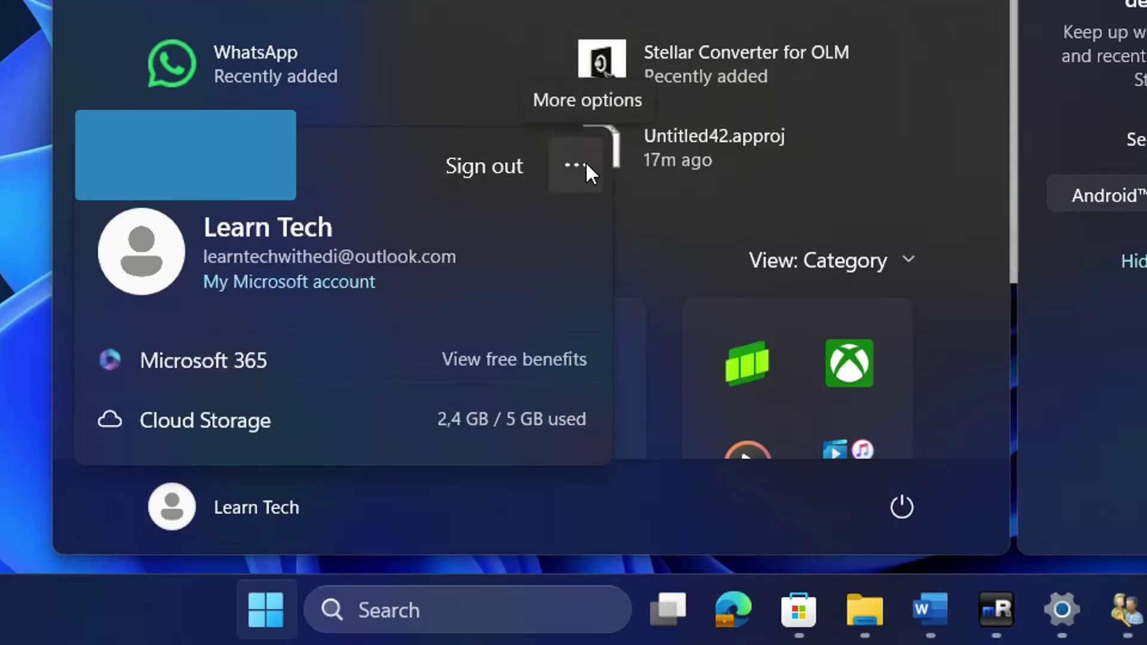
click(585, 167)
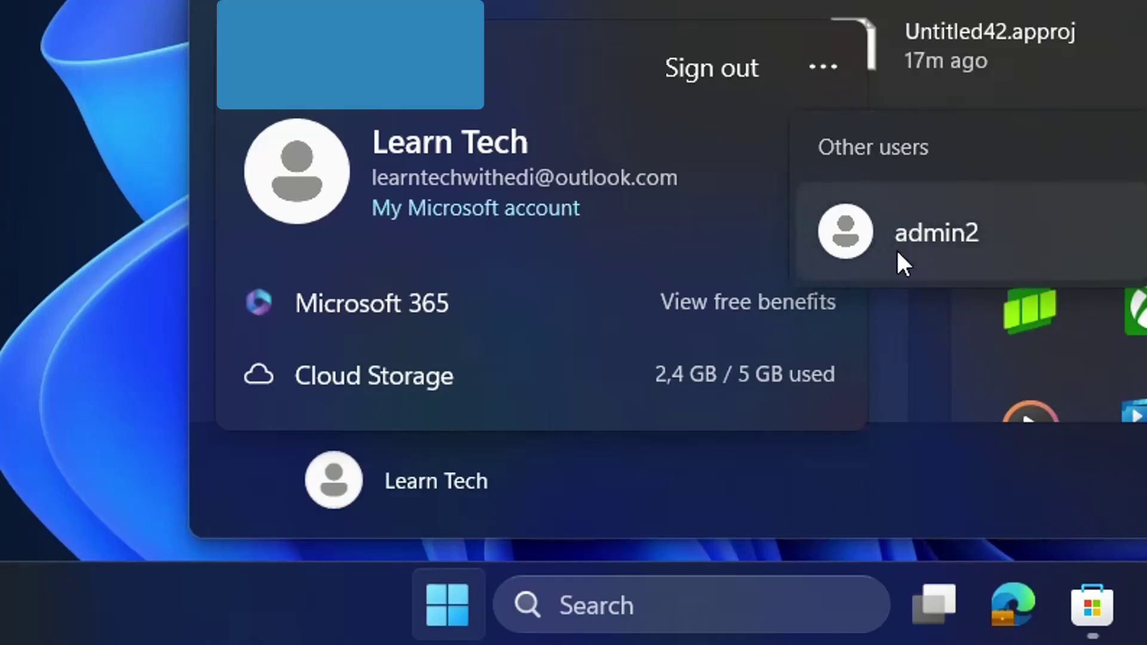
click(461, 589)
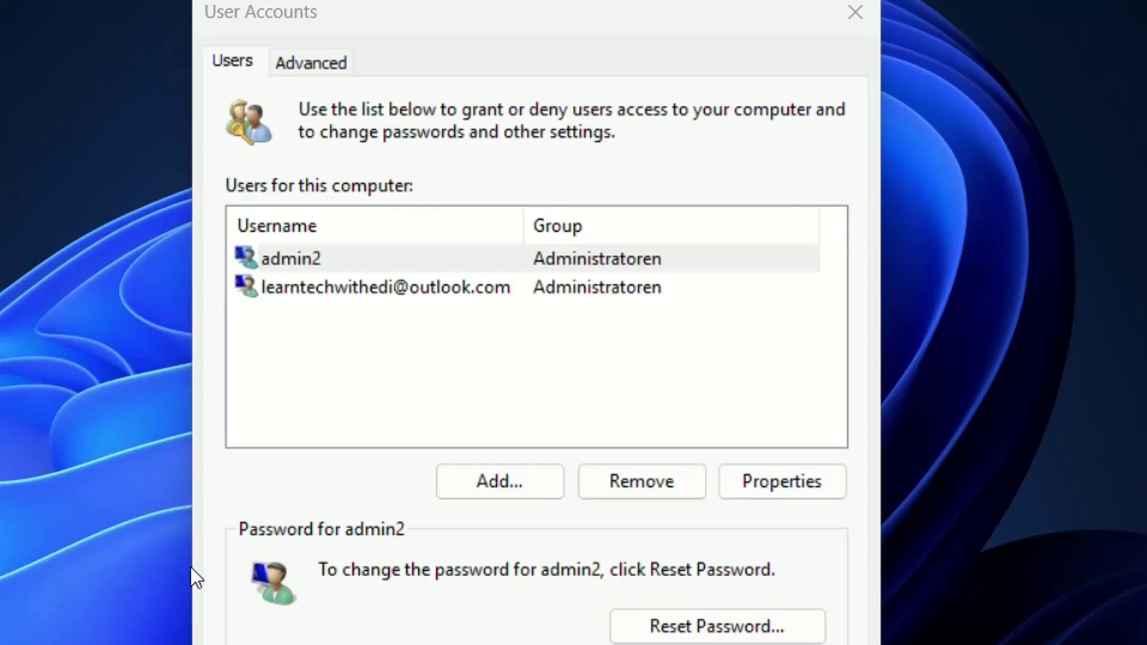
click(296, 270)
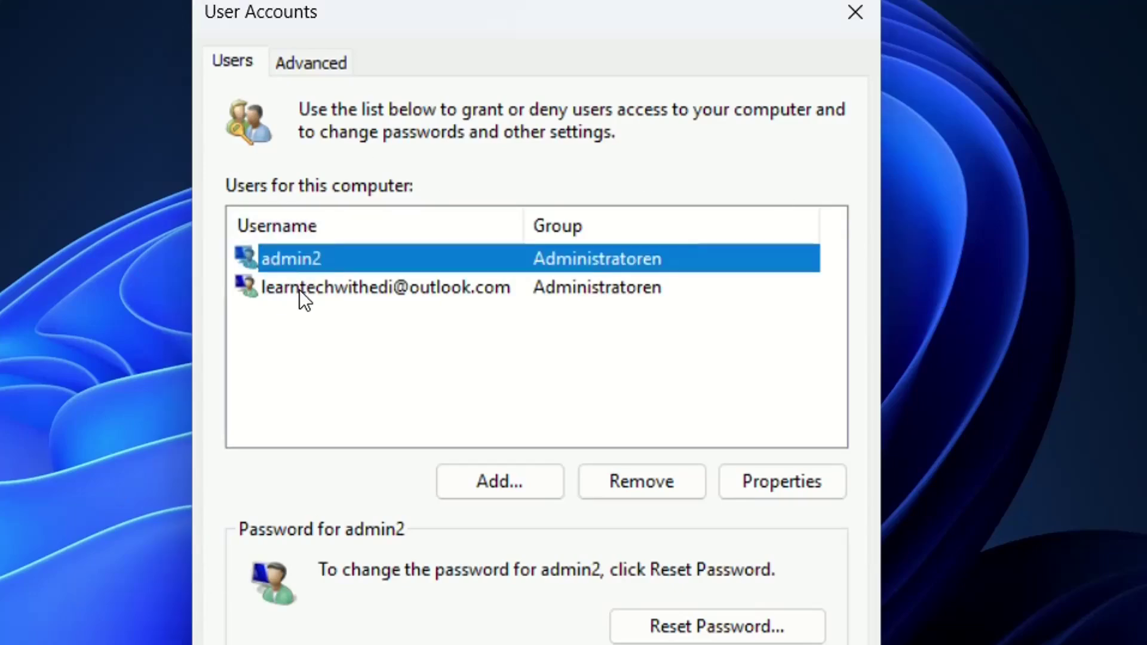
click(302, 297)
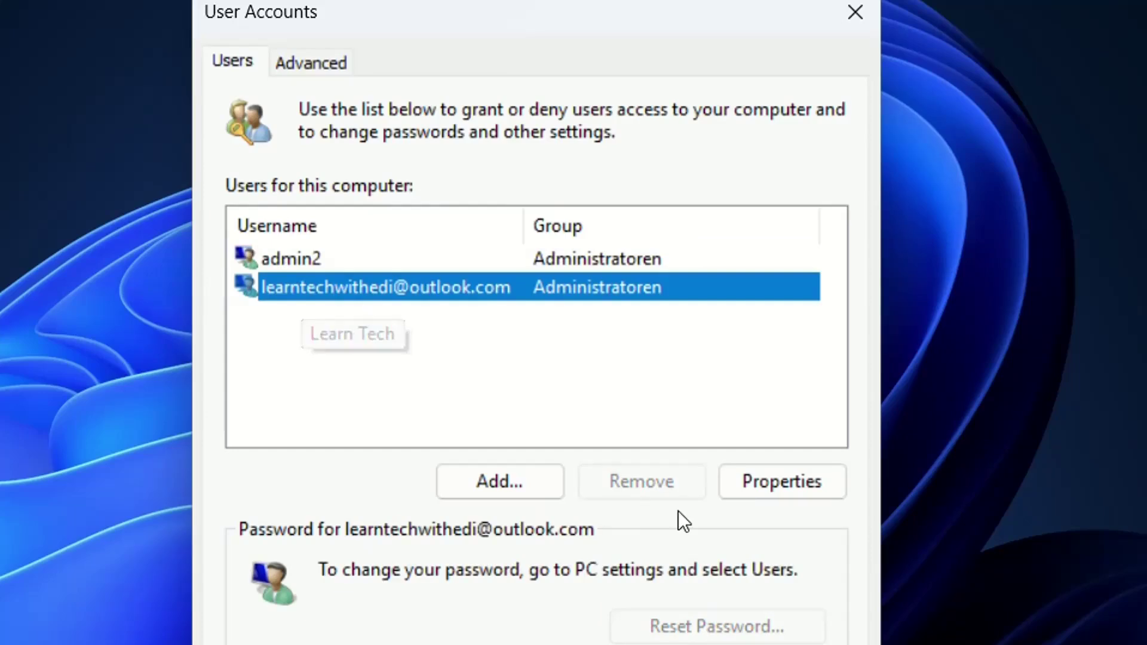
click(759, 482)
click(405, 180)
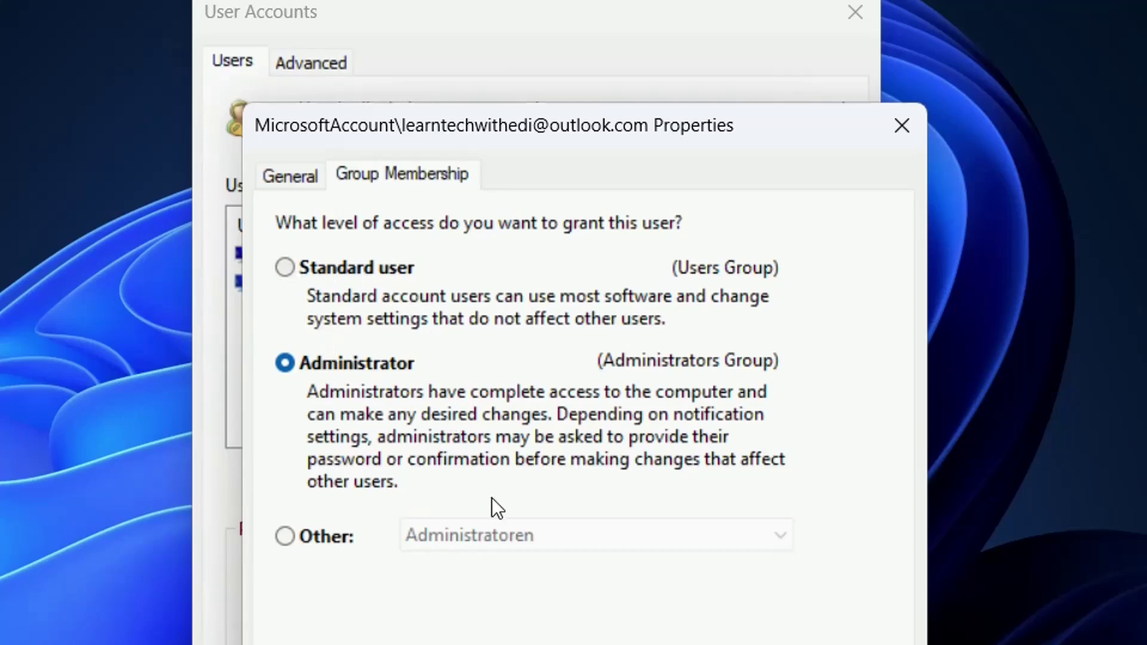
key(Return)
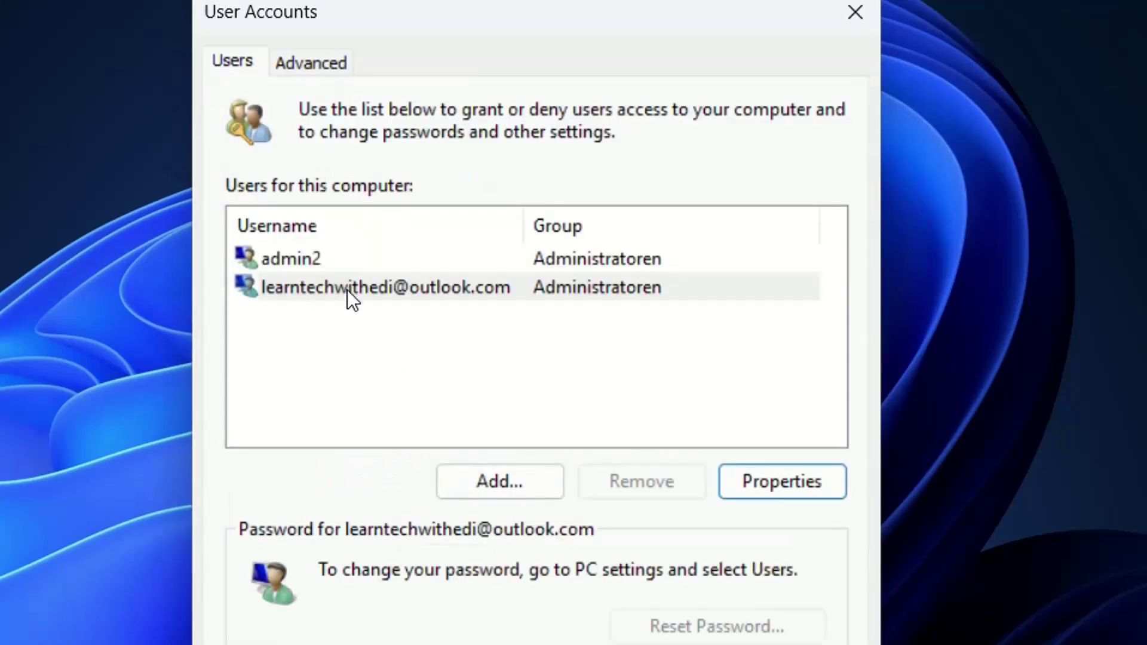
click(346, 295)
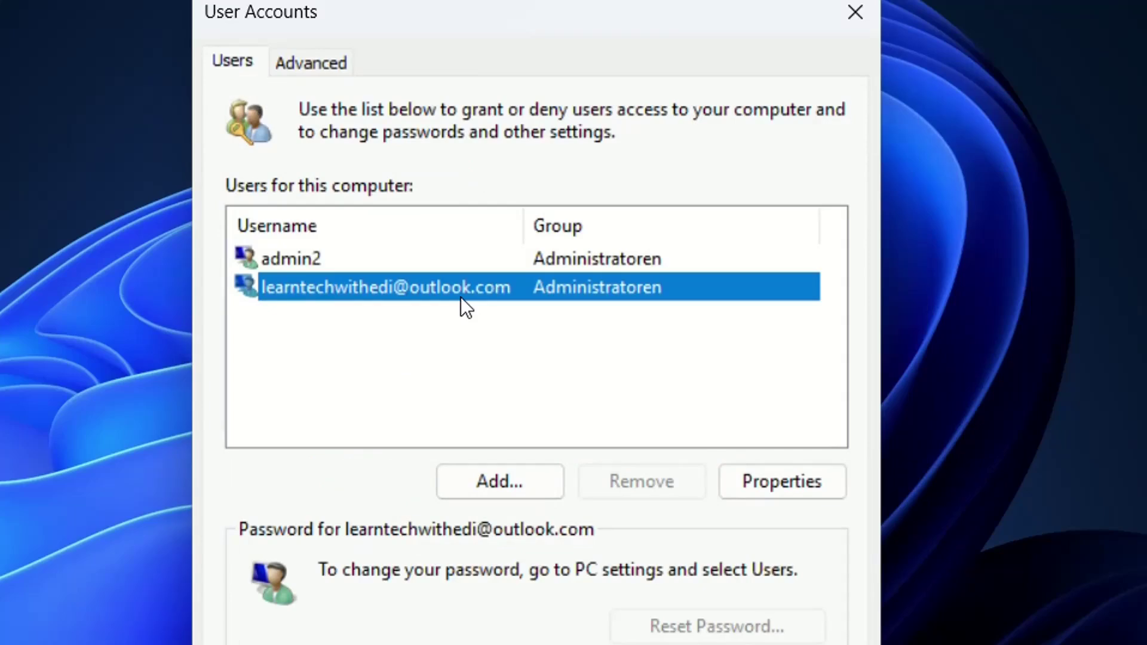